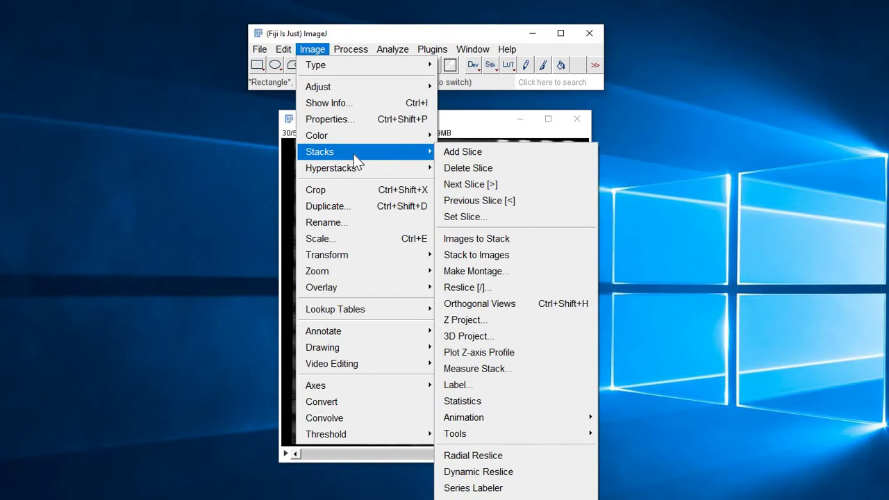
- Bring the TIFF_Planar stack to slice 11
left_click(459, 121)
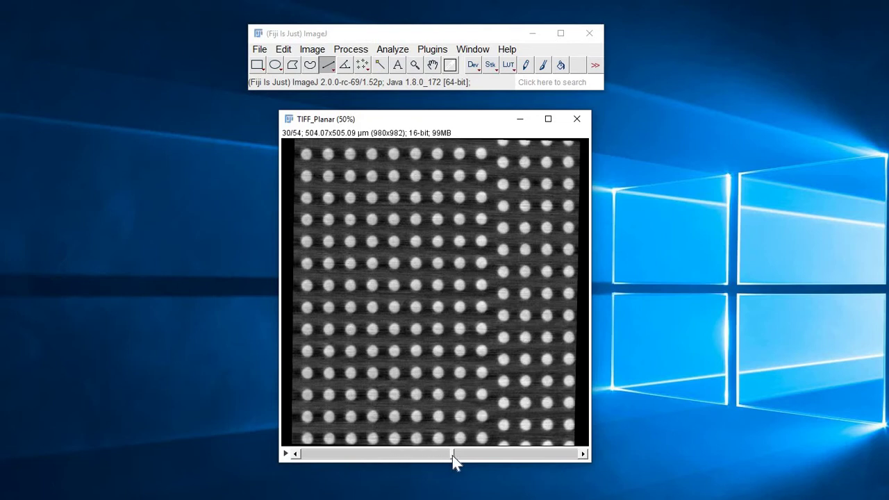
left_click_drag(452, 456, 357, 459)
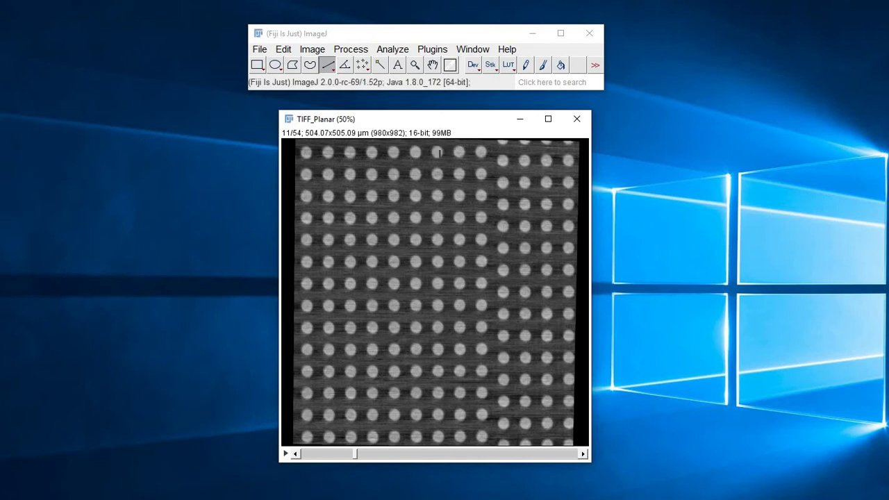
left_click(313, 50)
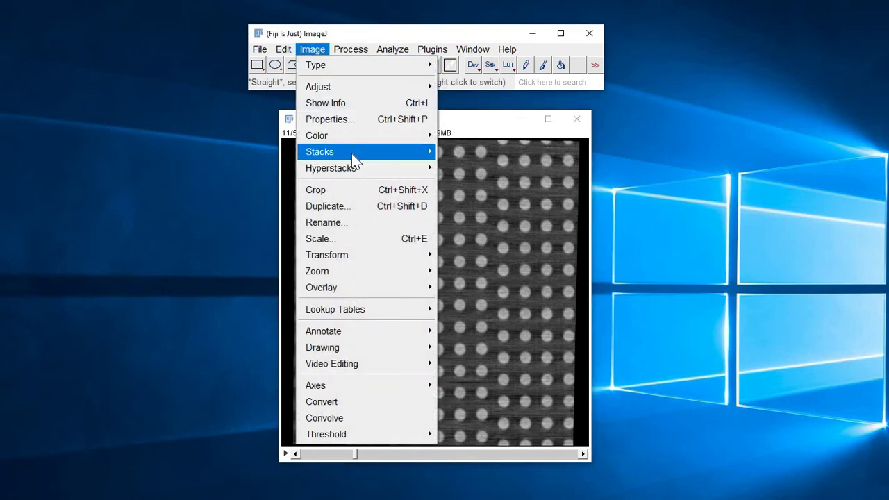
mouse_move(351, 154)
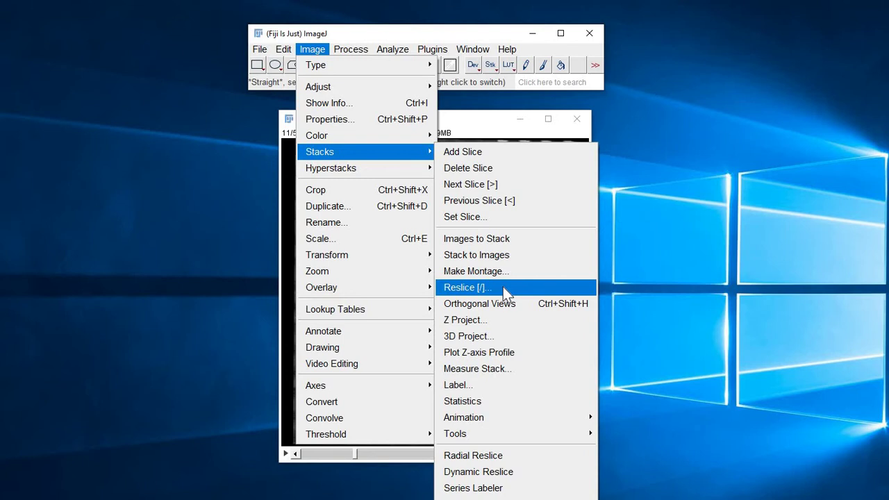
key("Up")
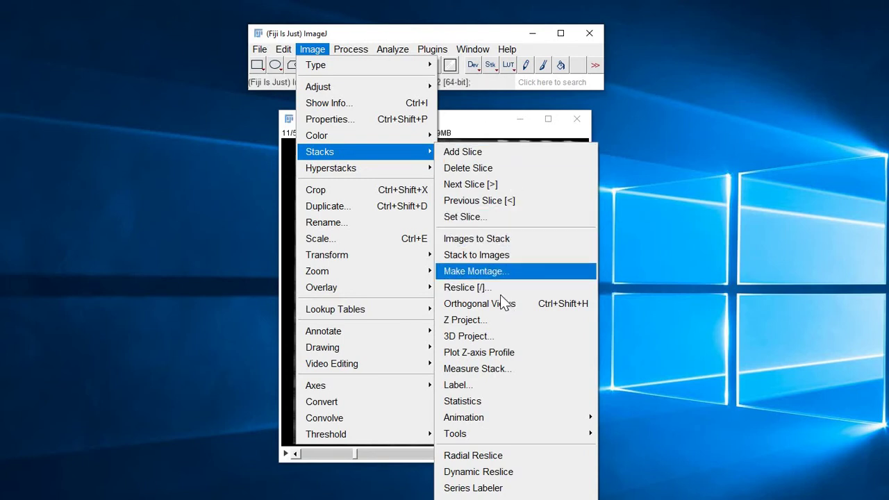
left_click(465, 123)
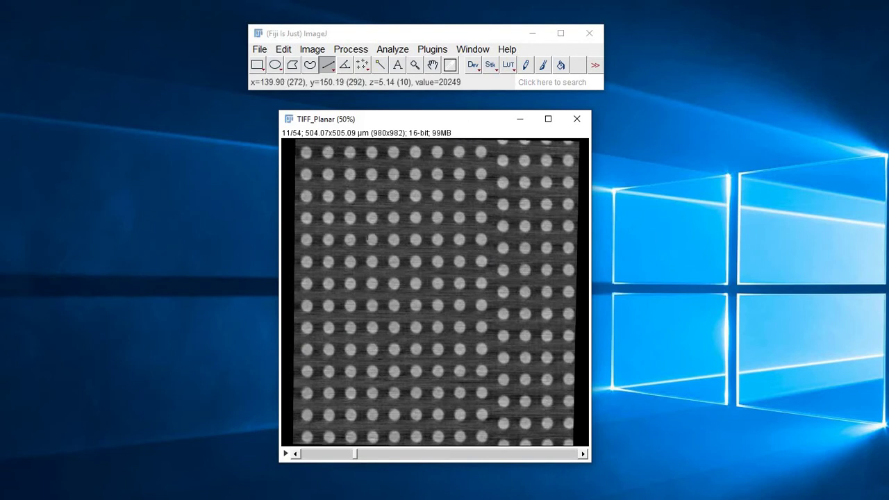
- Draw a straight diagonal line selection about 458 µm long across the dots, starting near the upper-left dots and descending at roughly 45 degrees
left_click(325, 64)
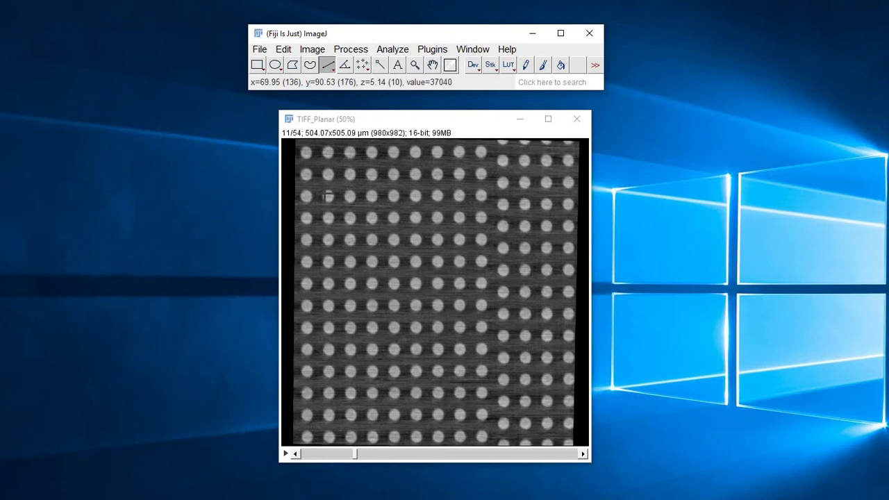
mouse_move(325, 193)
left_mouse_down()
mouse_move(504, 376)
mouse_move(495, 362)
left_mouse_up()
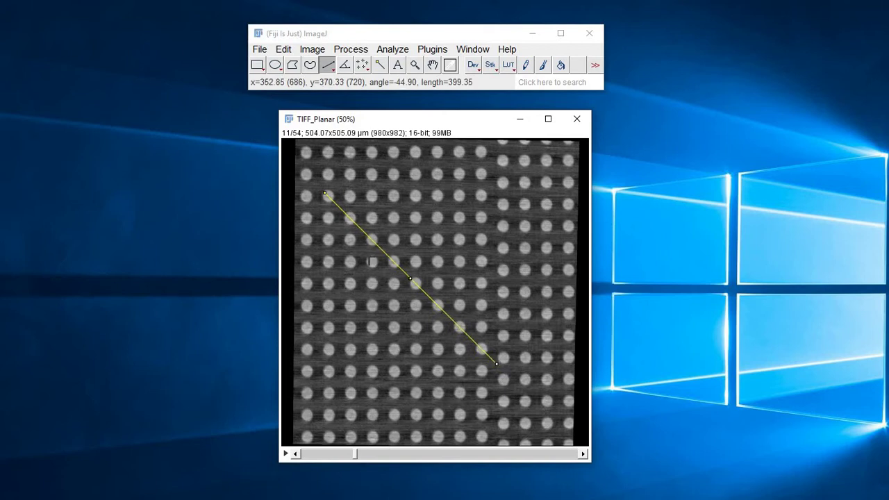
left_click_drag(324, 194, 300, 170)
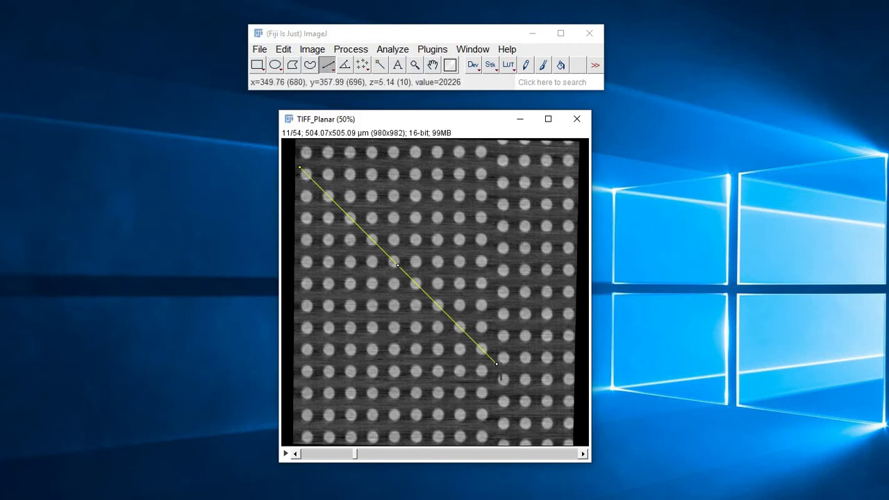
- Reslice the stack along the diagonal line with 0.514 µm output spacing, slice count 1 and interpolation avoided
left_click(312, 49)
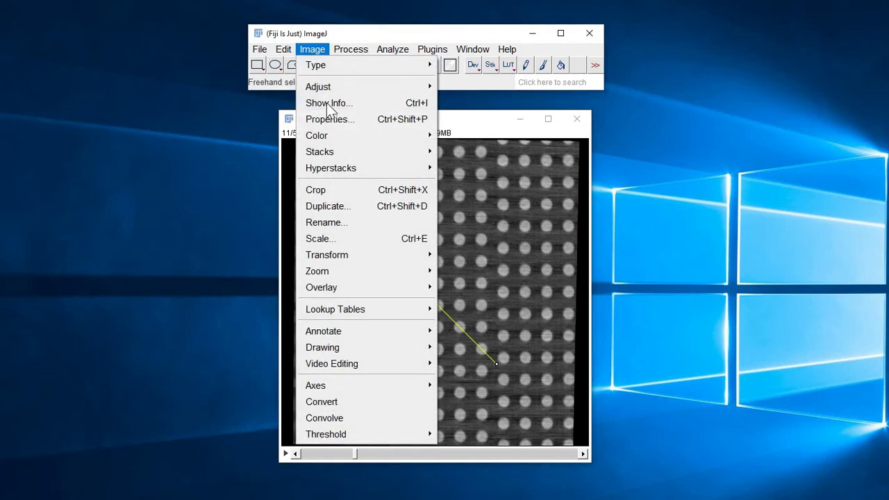
mouse_move(349, 152)
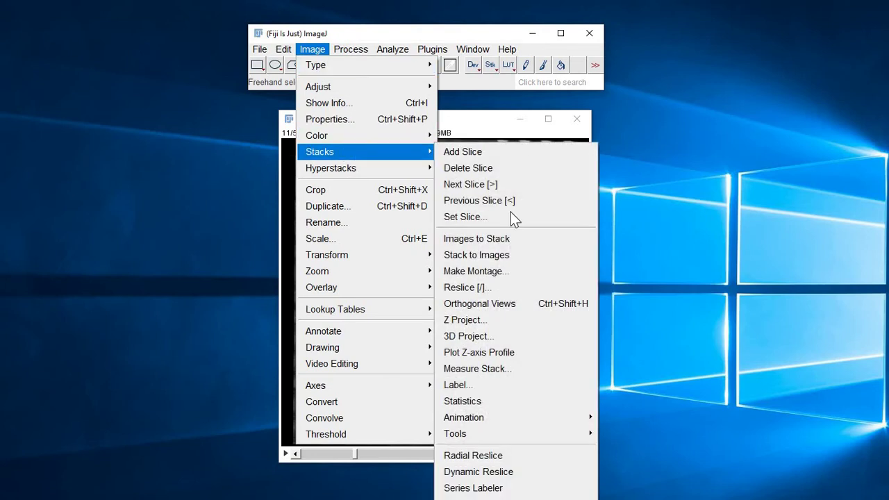
left_click(494, 288)
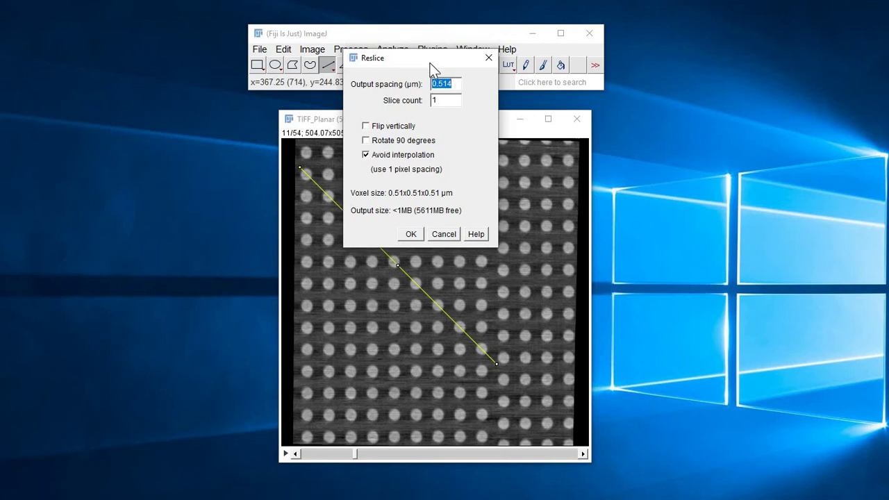
left_click_drag(431, 58, 518, 115)
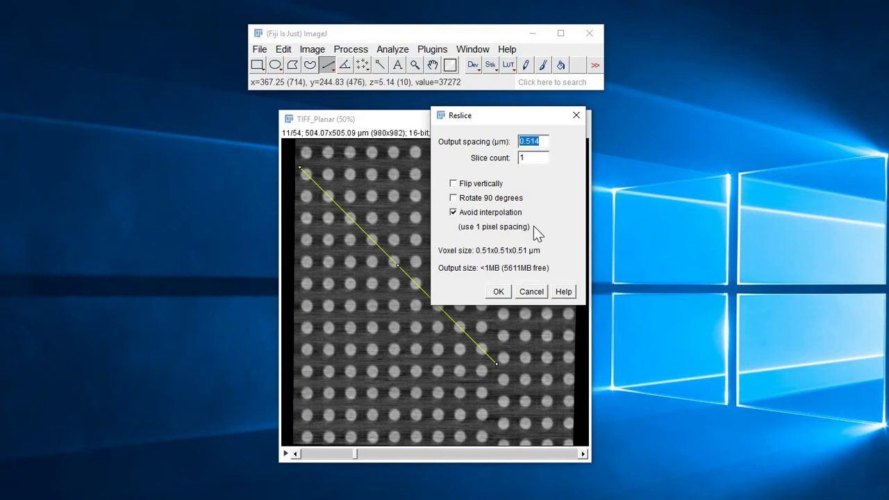
left_click(499, 292)
- Examine the diagonal cross-section beside the source stack and close it
left_click_drag(390, 231, 368, 399)
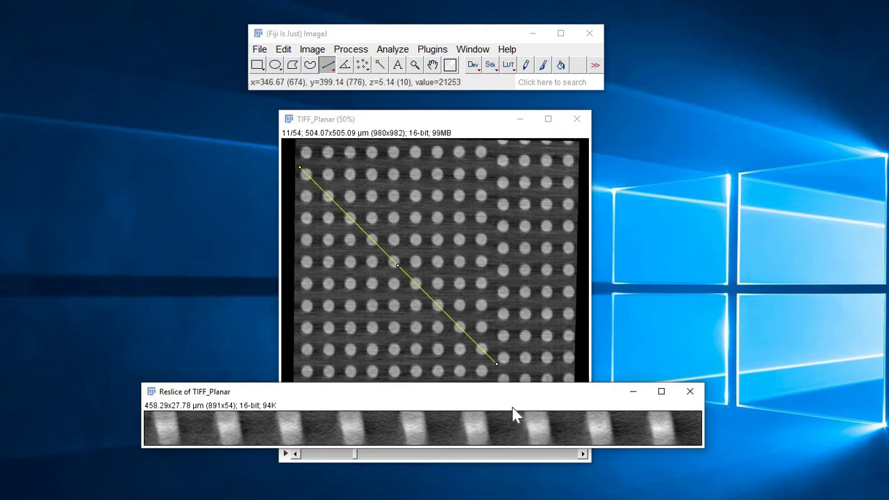
left_click_drag(533, 389, 557, 359)
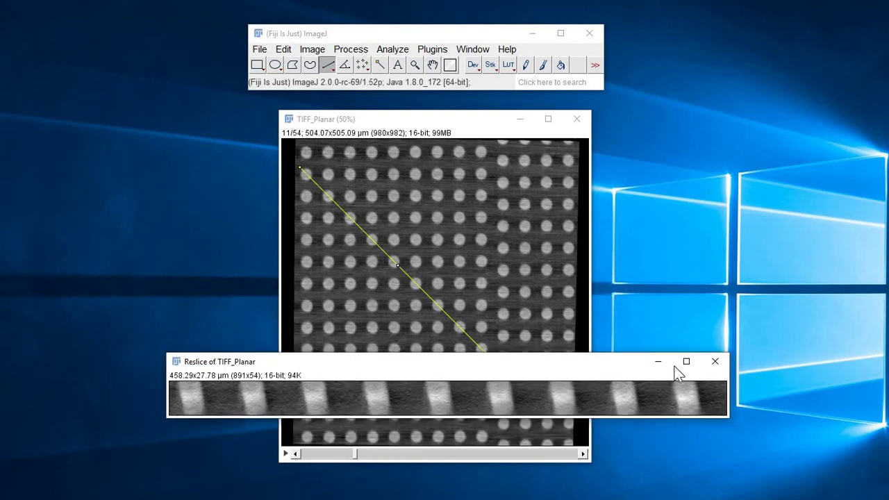
left_click(715, 362)
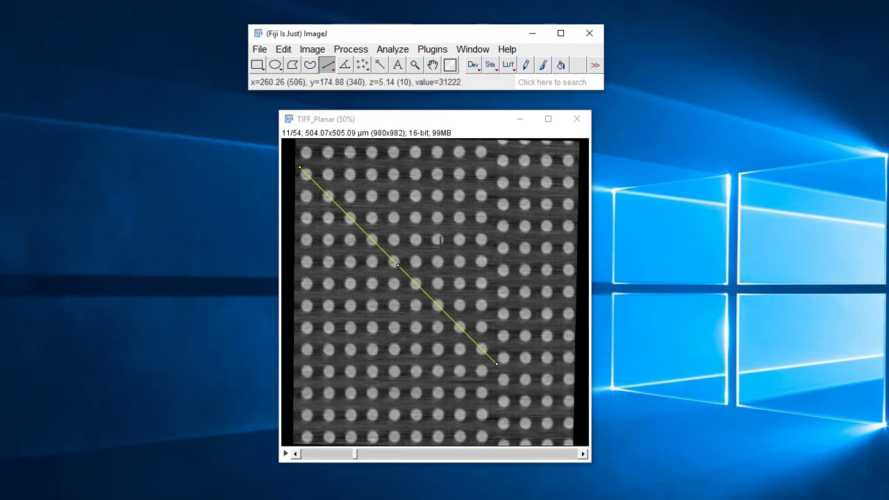
- Replace the diagonal line with a vertical line about 424 µm long down the ninth column of dots
left_click(438, 239)
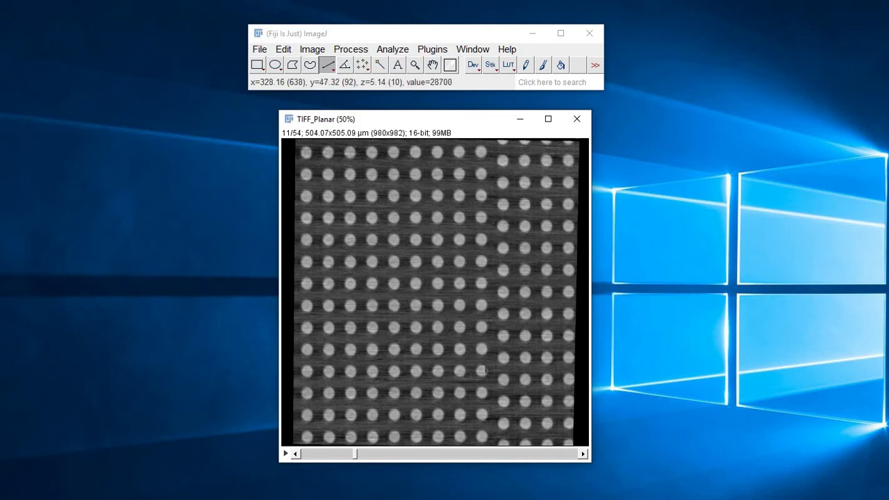
left_click_drag(482, 169, 482, 426)
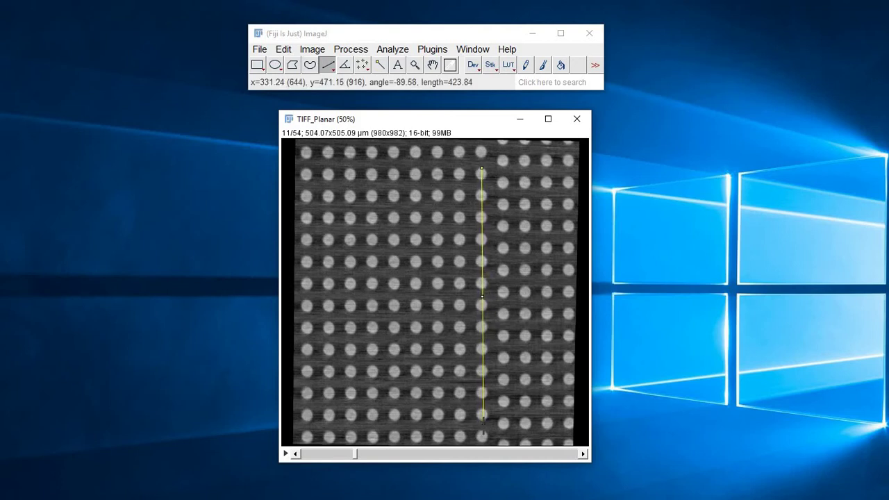
- Reslice the stack along the vertical line with 0.514 µm output spacing and slice count 1, and close the resulting cross-section
left_click(312, 50)
mouse_move(352, 152)
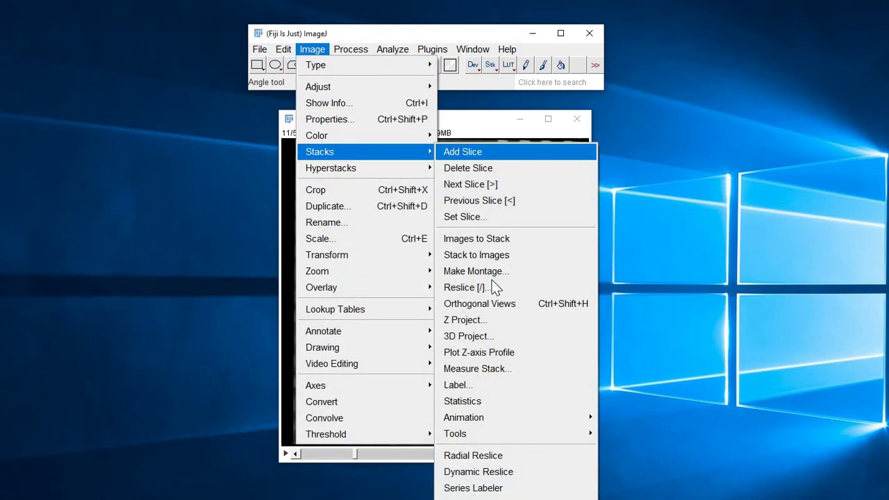
left_click(490, 287)
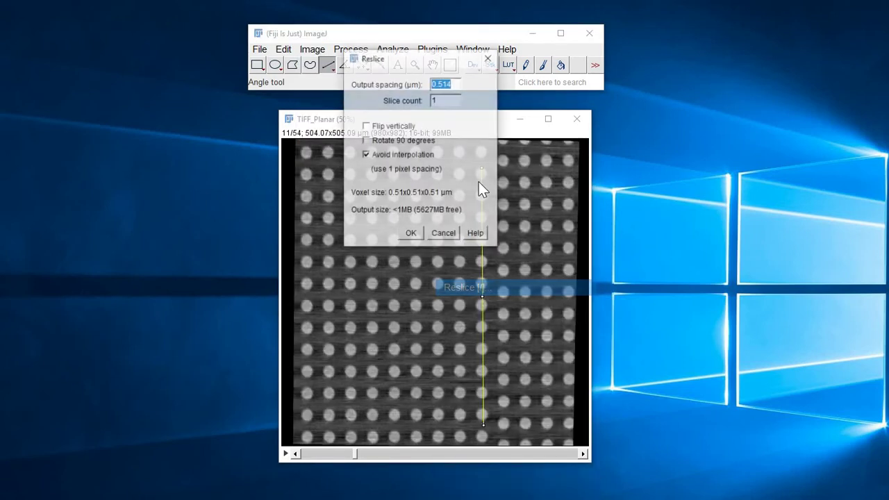
left_click(412, 235)
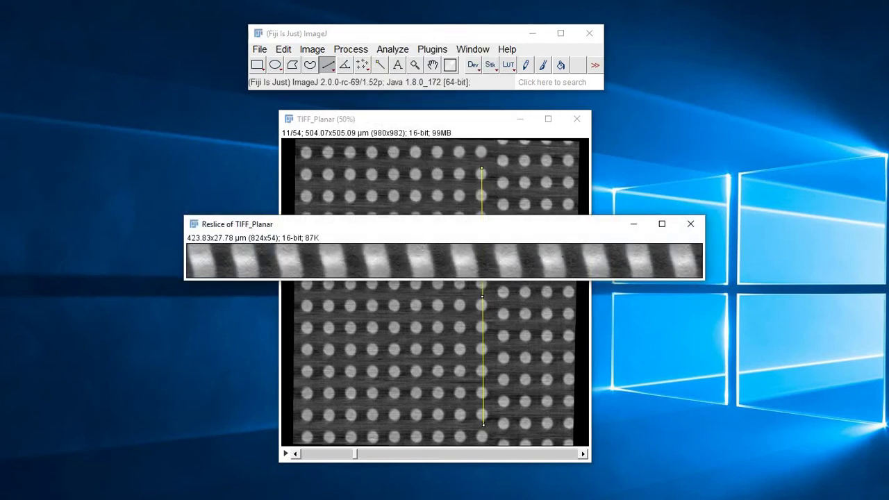
left_click(698, 230)
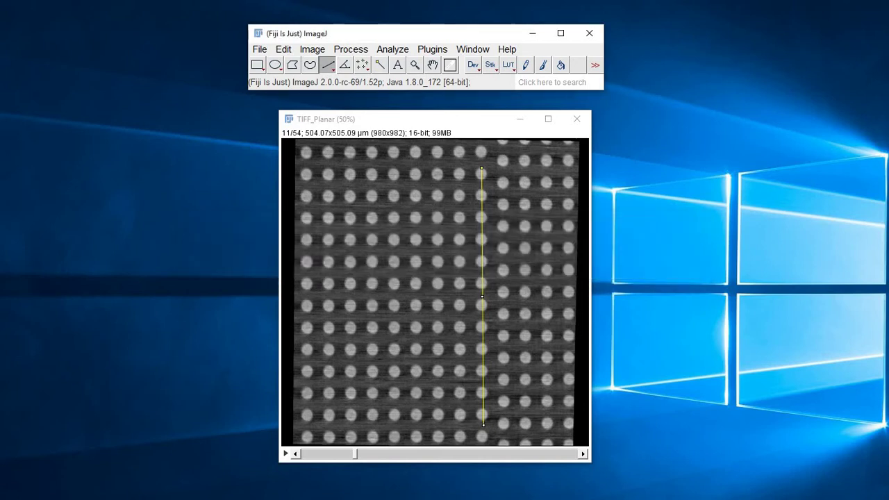
- Clear the vertical line and draw a rectangular selection about 488 x 564 pixels around the central dots
key("ctrl+shift+a")
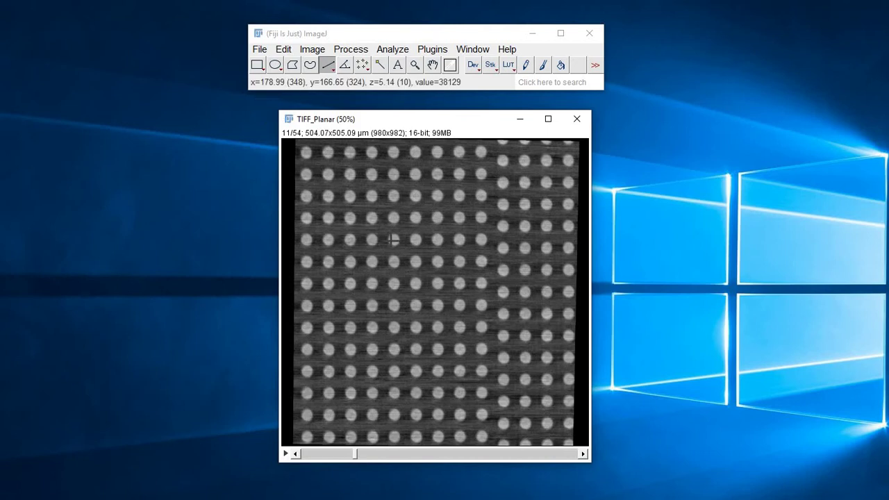
left_click(258, 67)
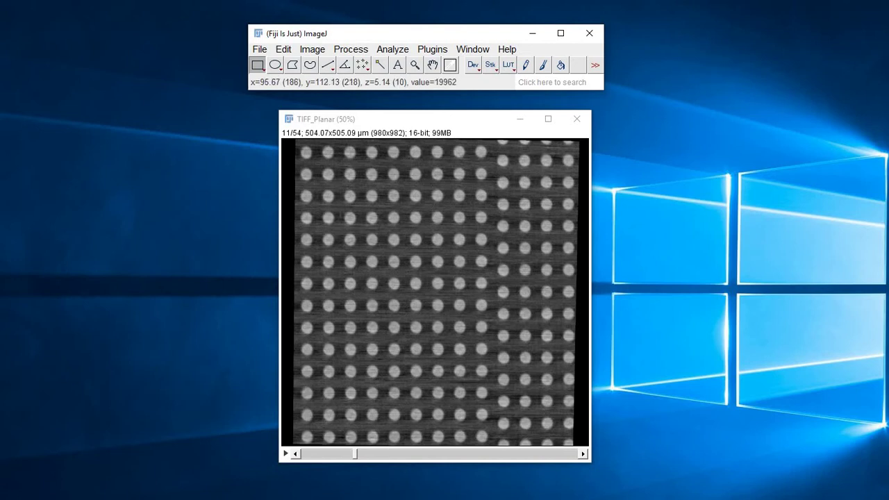
left_click_drag(436, 324, 492, 383)
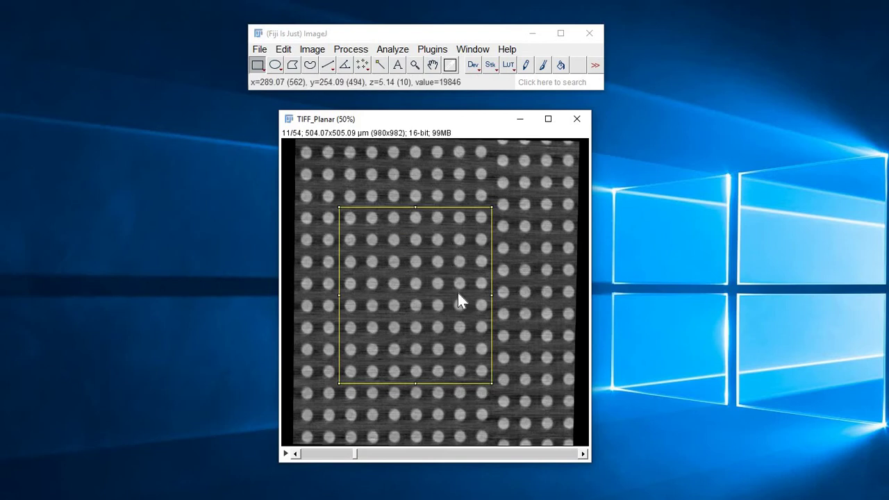
- Reslice the rectangular region starting at Top, with 0.514 µm output spacing and interpolation avoided
left_click(311, 49)
mouse_move(345, 151)
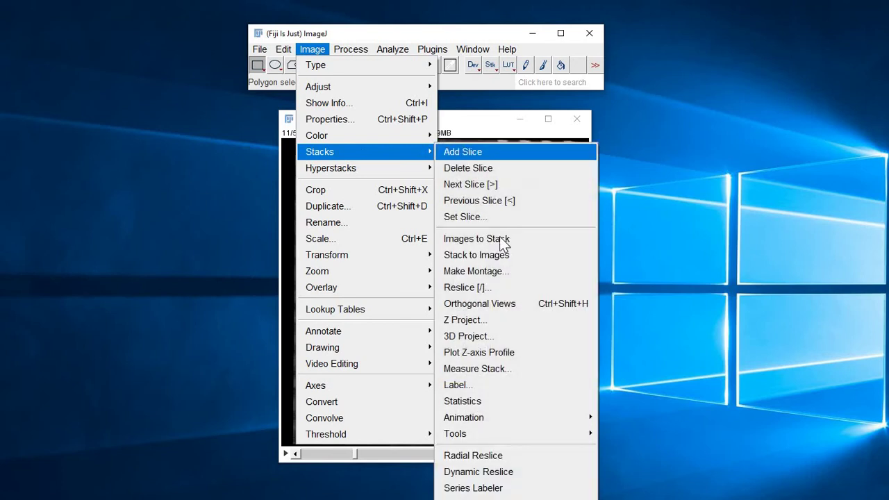
left_click(493, 288)
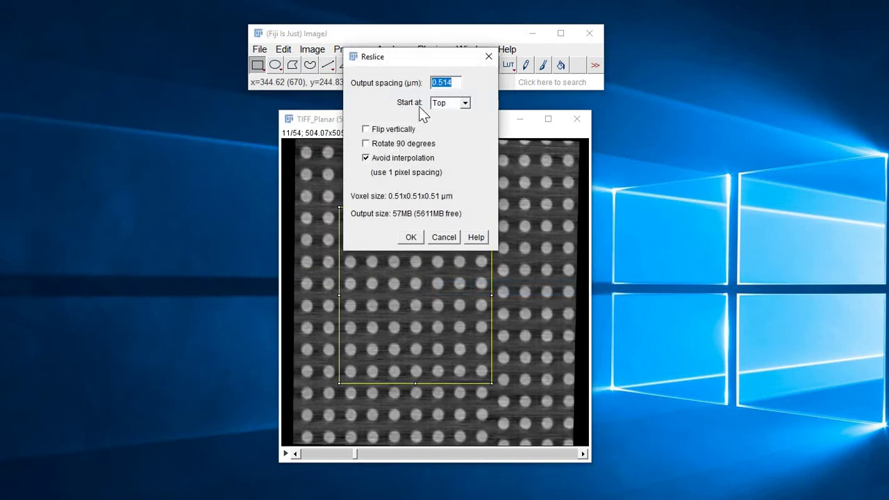
left_click_drag(401, 58, 557, 146)
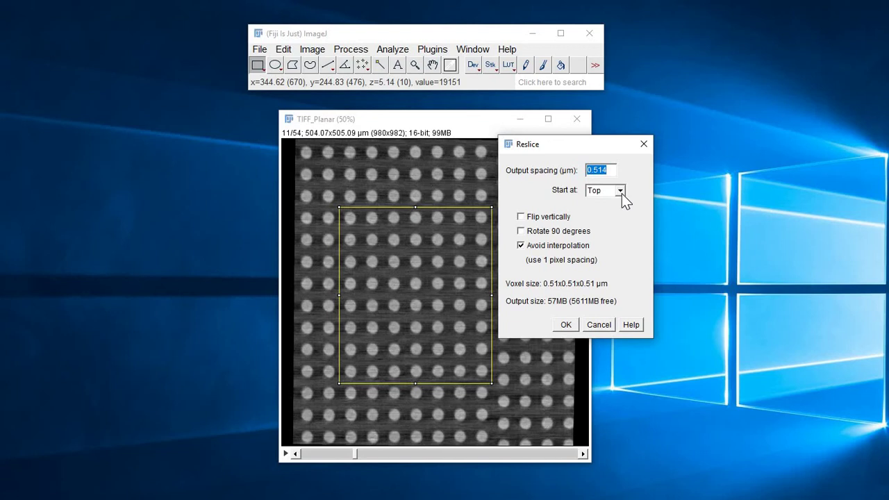
left_click(621, 191)
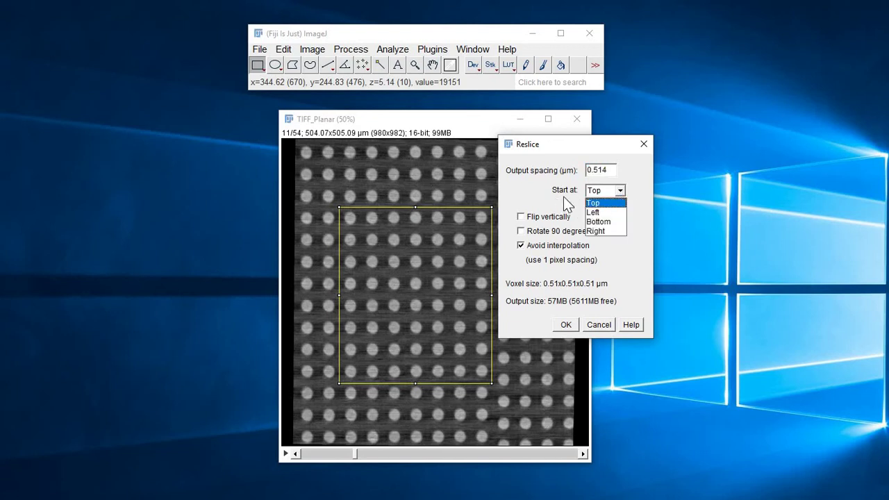
left_click(608, 203)
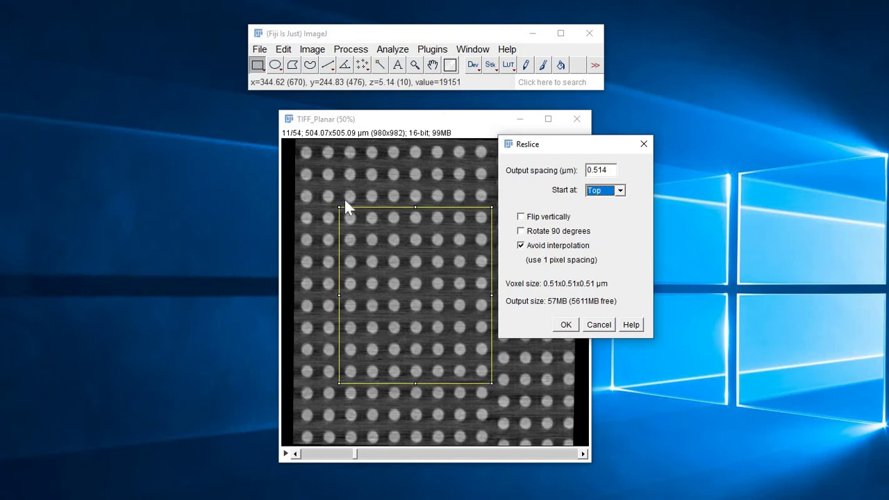
left_click(566, 326)
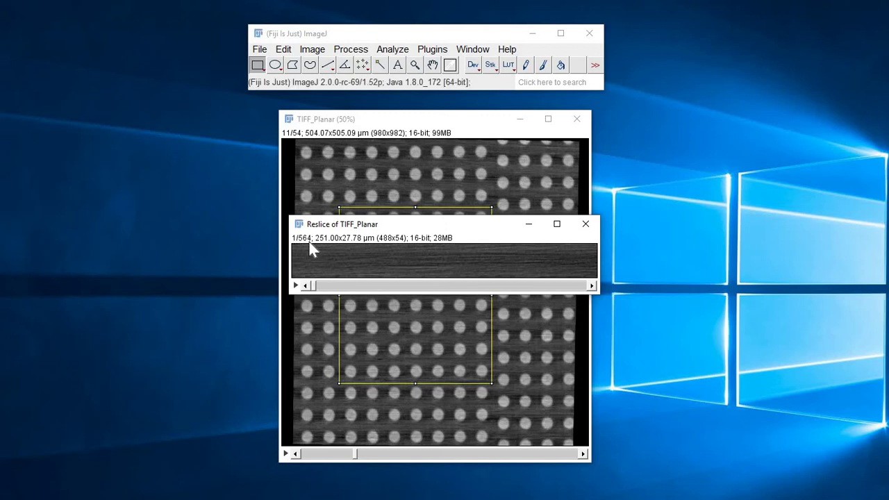
- Page through the rectangle's resliced stack to slice 526, keeping the source image in view for comparison
left_click_drag(314, 287, 541, 286)
left_click_drag(496, 227, 728, 296)
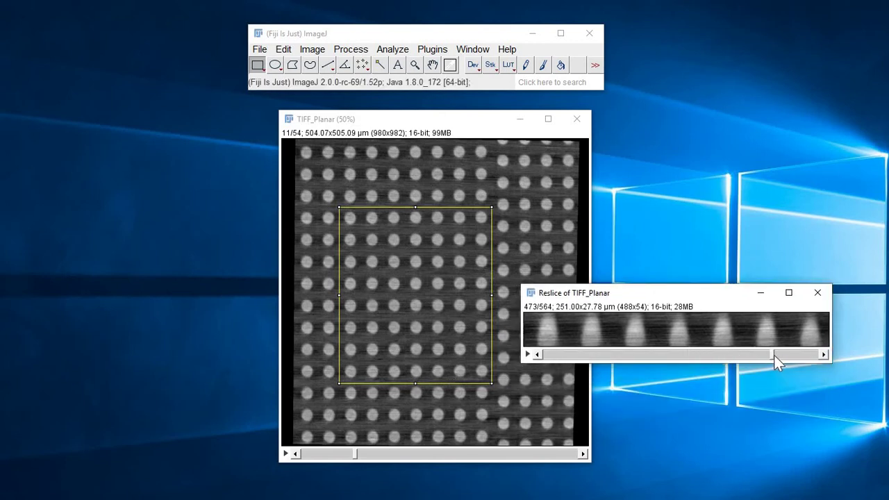
left_click_drag(778, 355, 797, 355)
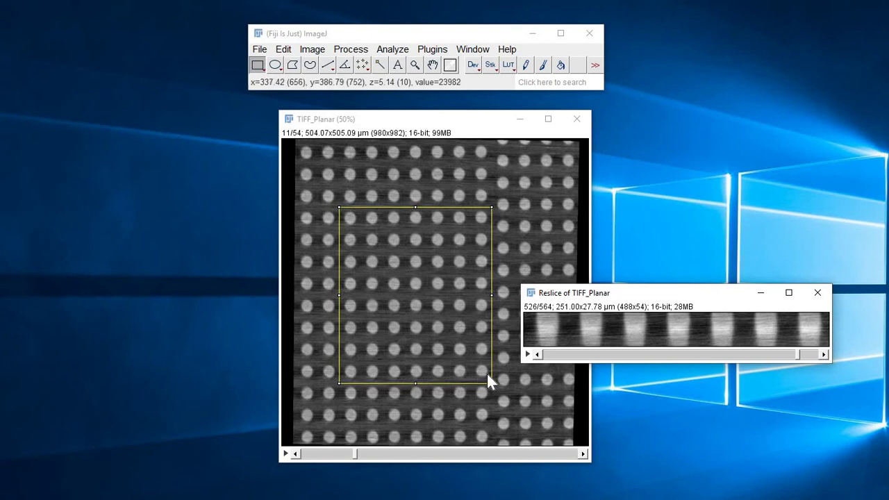
- Close the resliced stack and clear the rectangular selection from TIFF_Planar
left_click(818, 294)
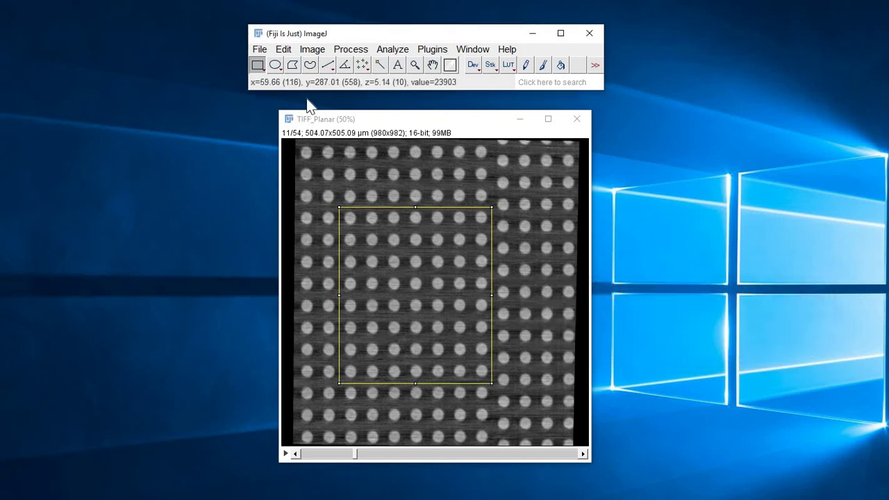
left_click(329, 241)
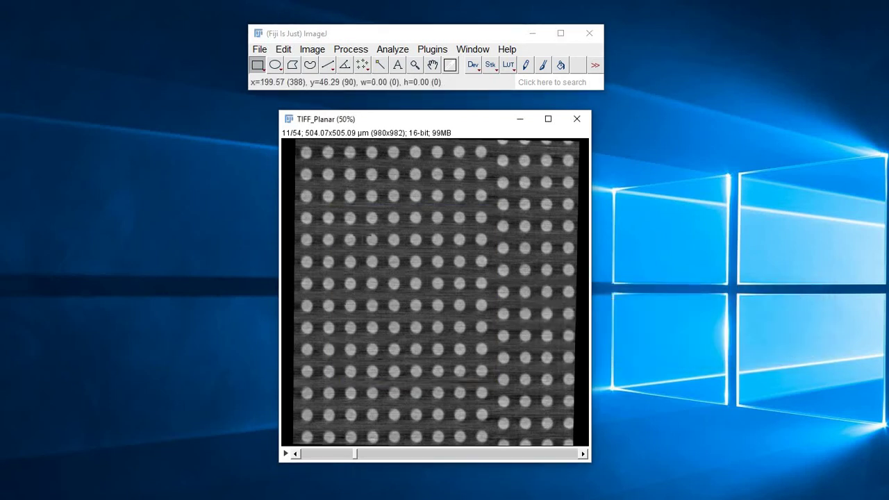
- Open the orthogonal views of TIFF_Planar and arrange the windows so the XY, XZ and YZ views are all visible
left_click(310, 52)
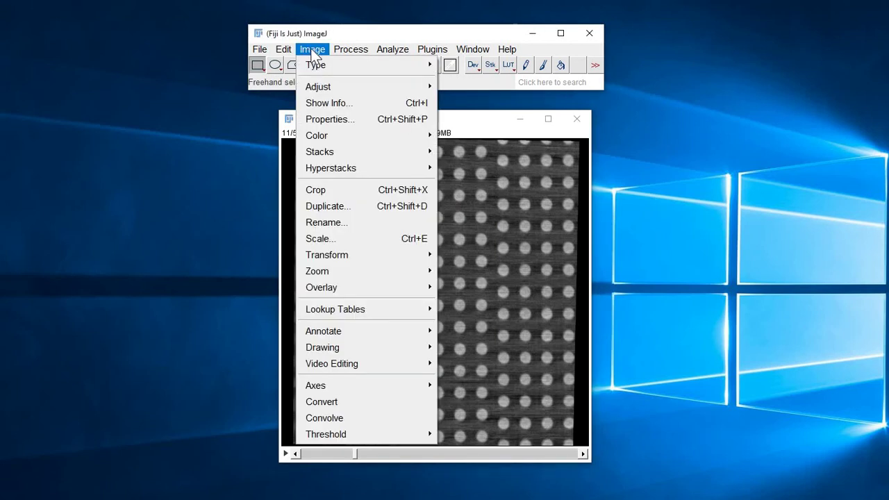
mouse_move(356, 154)
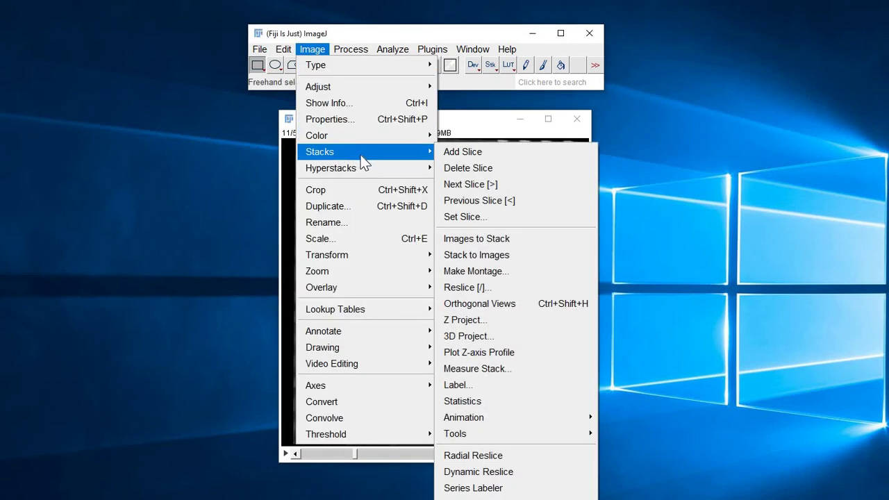
left_click(511, 309)
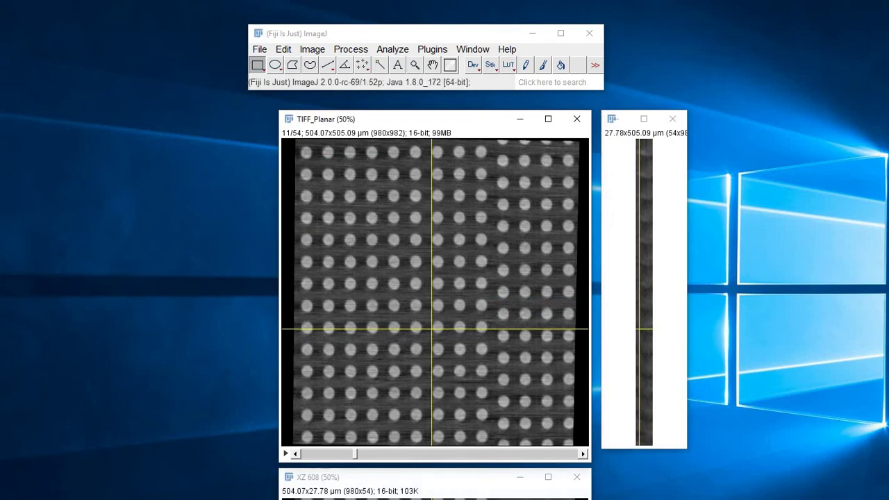
left_click_drag(443, 119, 441, 102)
left_click_drag(419, 34, 425, 18)
left_click_drag(422, 99, 420, 84)
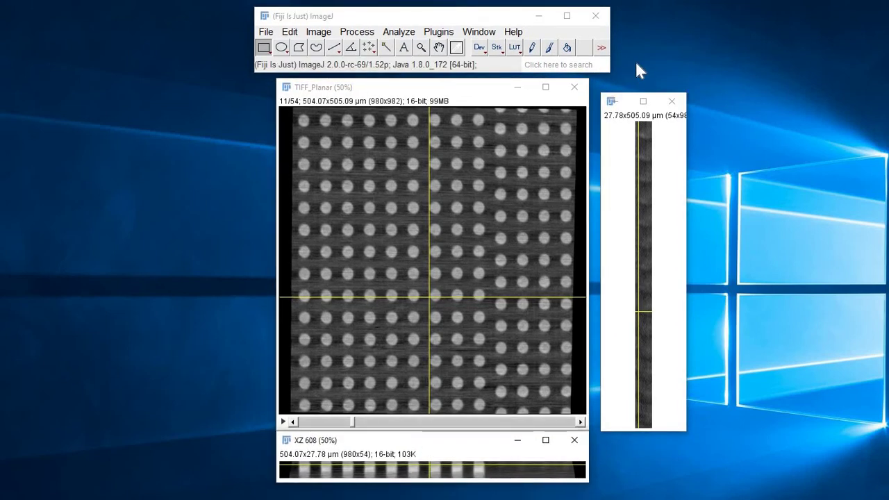
- Inspect the YZ and XZ cross-sections with the crosshair moved to the fifth dot column at XZ 548, and close the orthogonal views
left_click(623, 102)
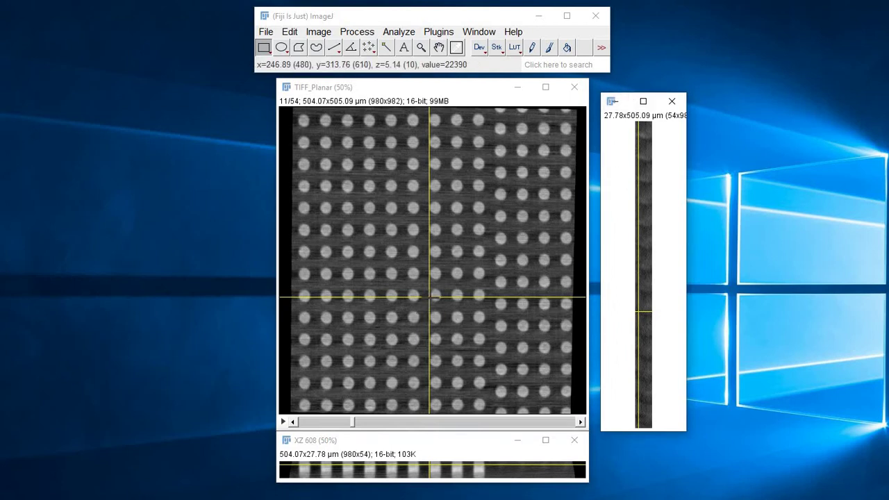
left_click_drag(430, 298, 391, 277)
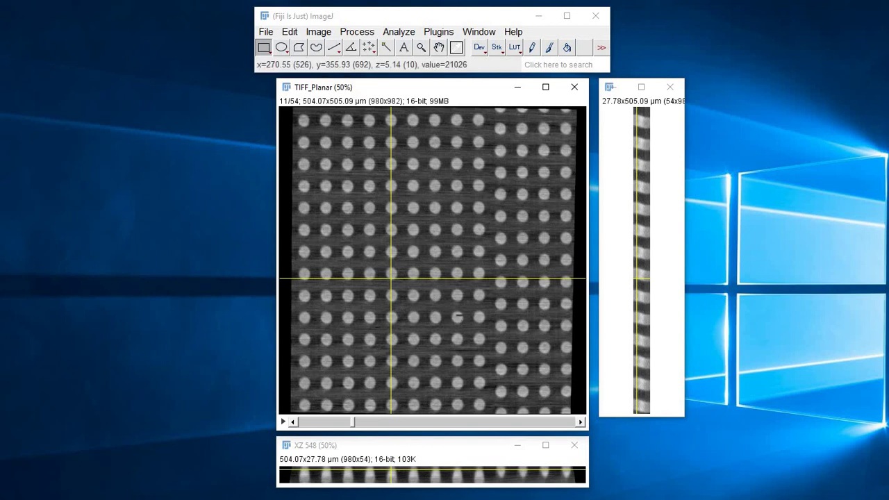
left_click(671, 88)
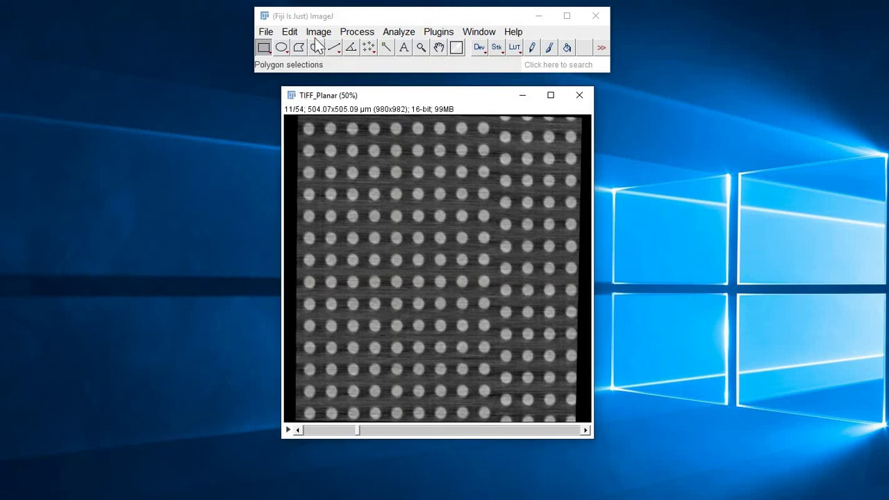
left_click(318, 31)
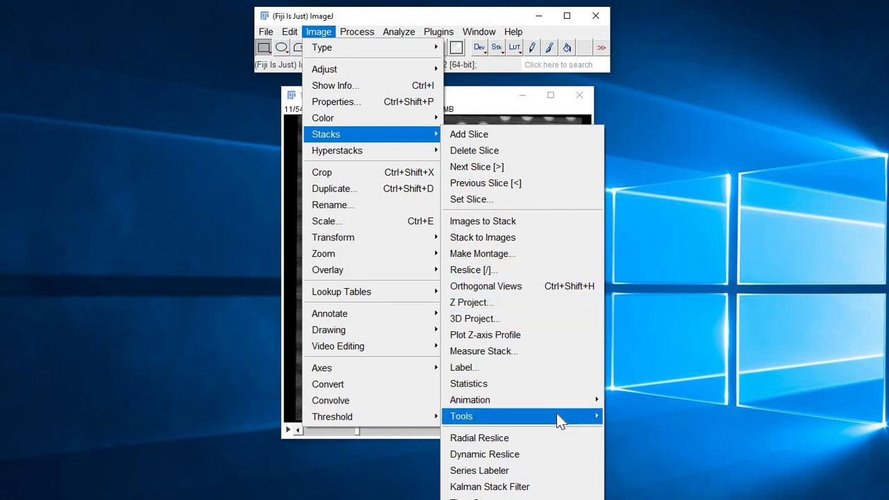
mouse_move(558, 415)
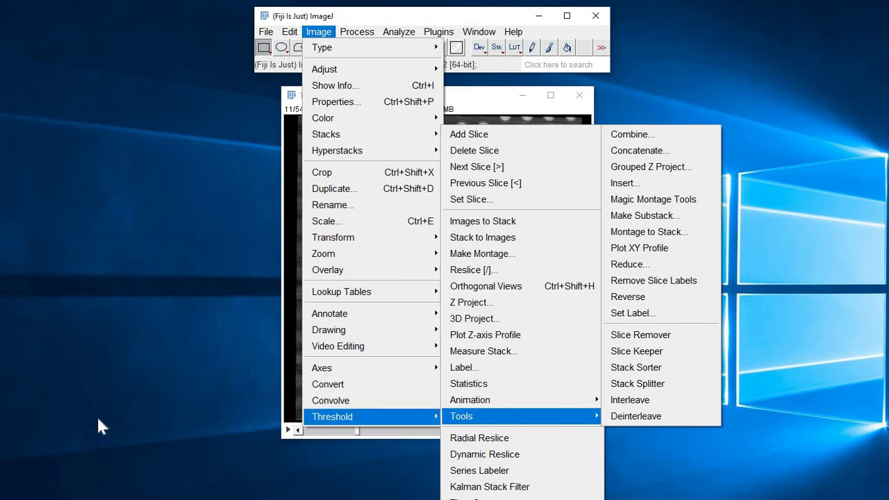
left_click(137, 385)
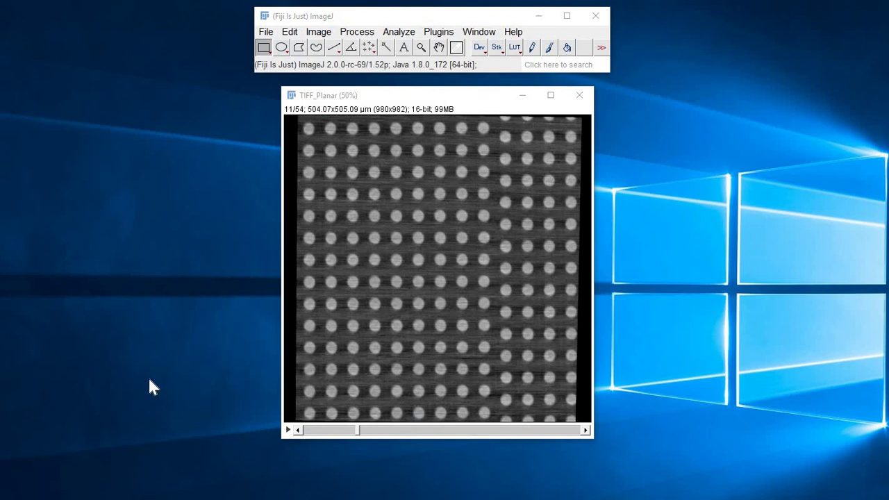